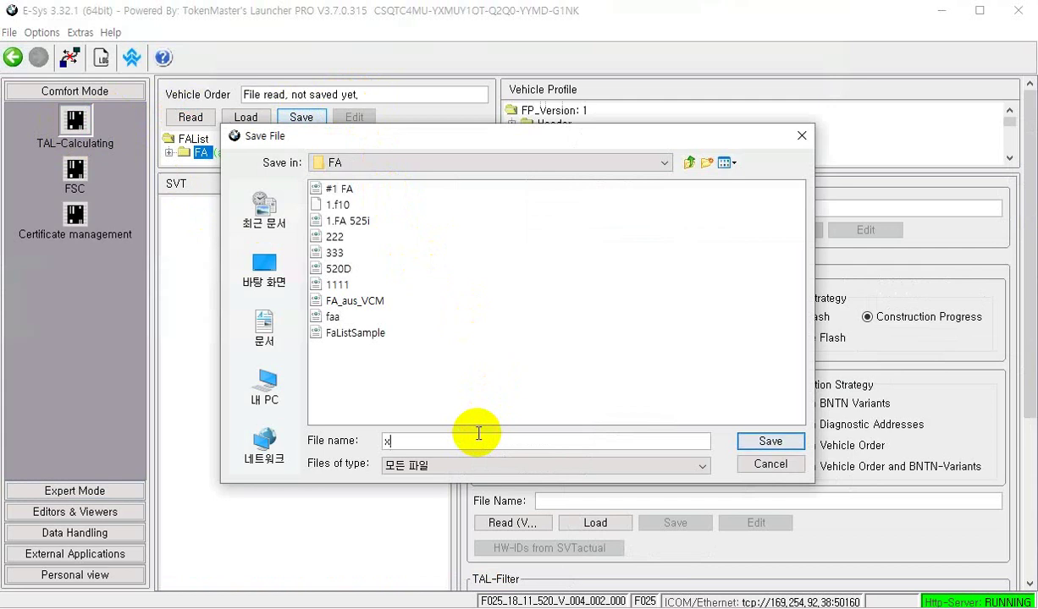
# - Save the vehicle order as x3_26 and read the actual SVT from the ECUs
pyautogui.write('_26')
pyautogui.press('Return')
pyautogui.click(607, 234)
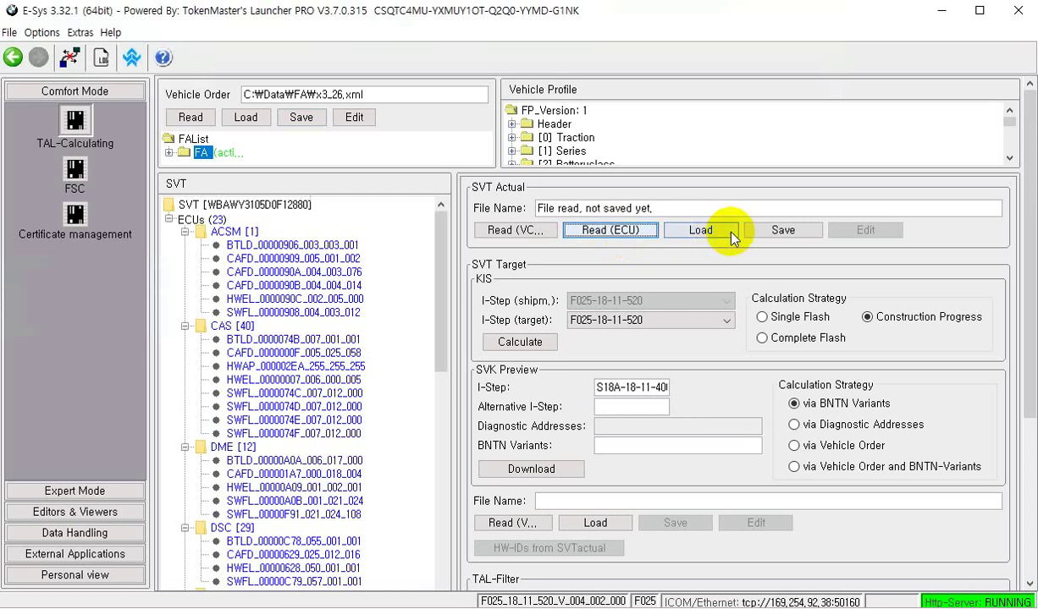
# - Save the actual SVT to the SVT folder as x3_26
pyautogui.click(783, 229)
pyautogui.write('x3_26')
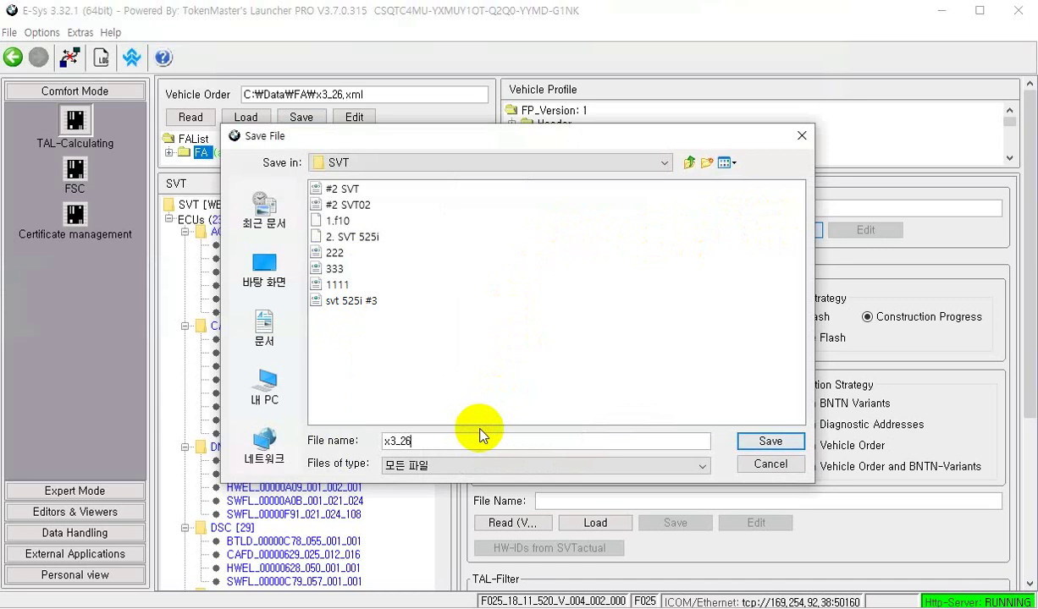
pyautogui.press('Return')
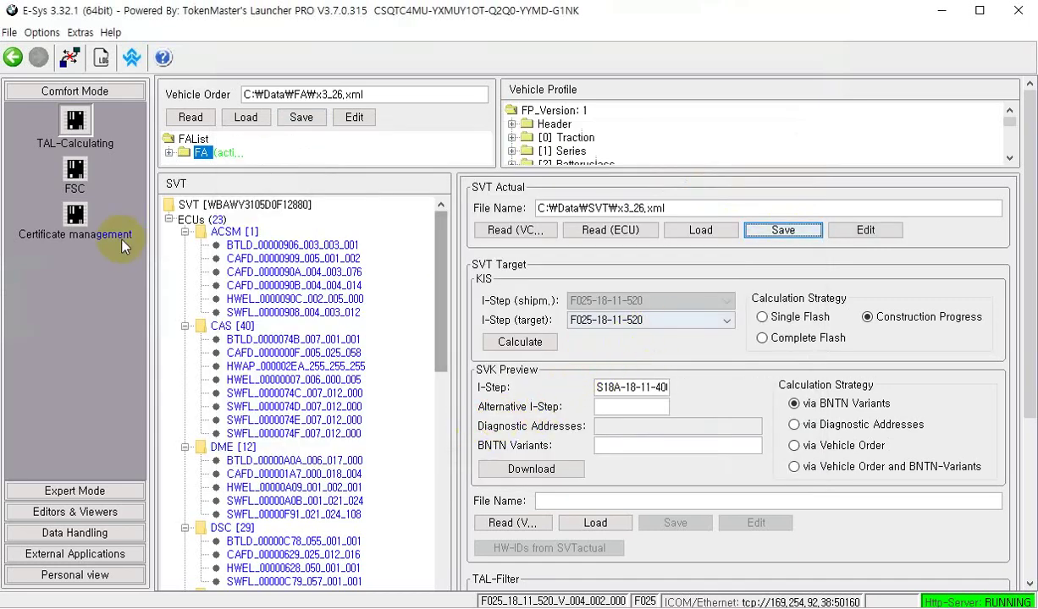
# - Read the vehicle's current, last and shipment I-Steps from the VCM master
pyautogui.click(75, 491)
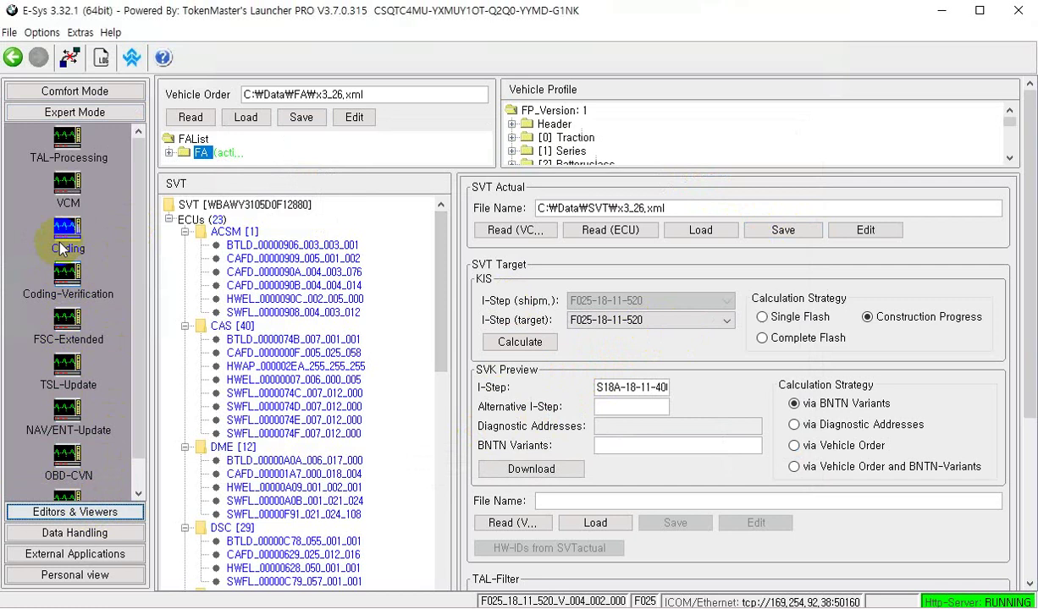
pyautogui.click(67, 185)
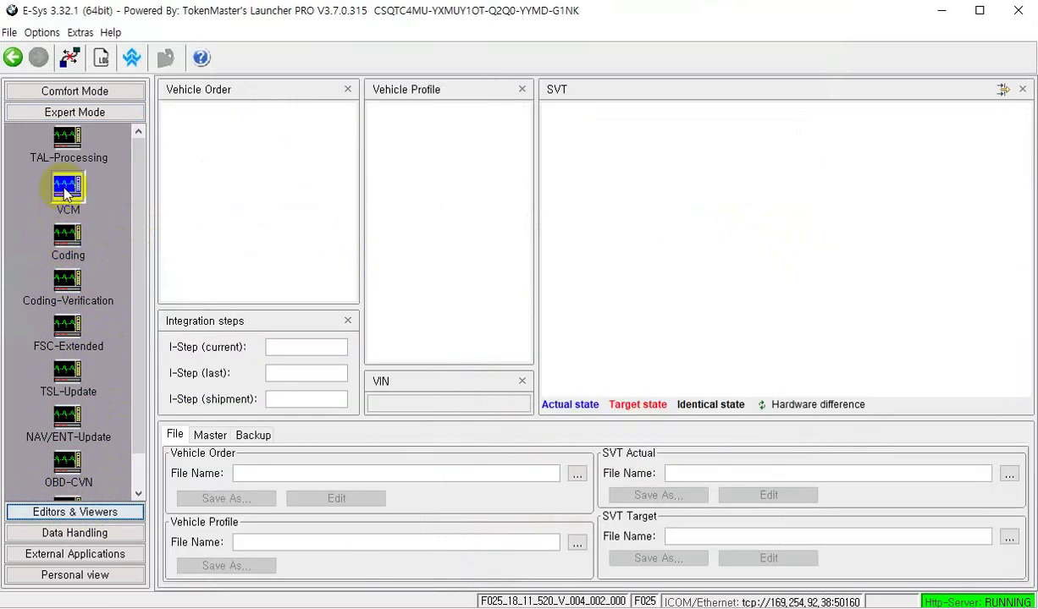
pyautogui.click(212, 434)
pyautogui.click(342, 484)
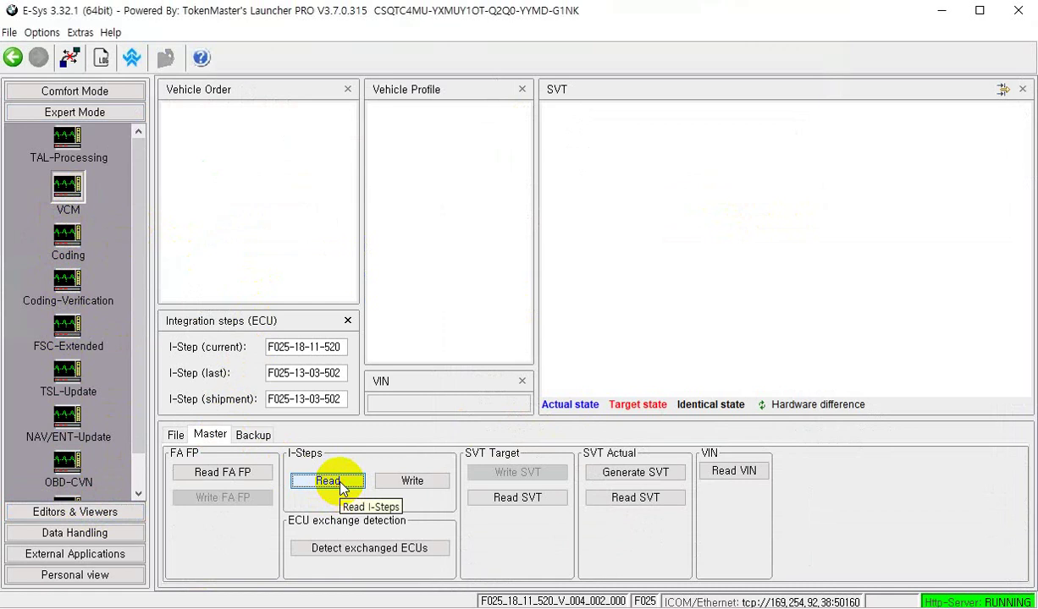
pyautogui.click(74, 90)
pyautogui.click(75, 116)
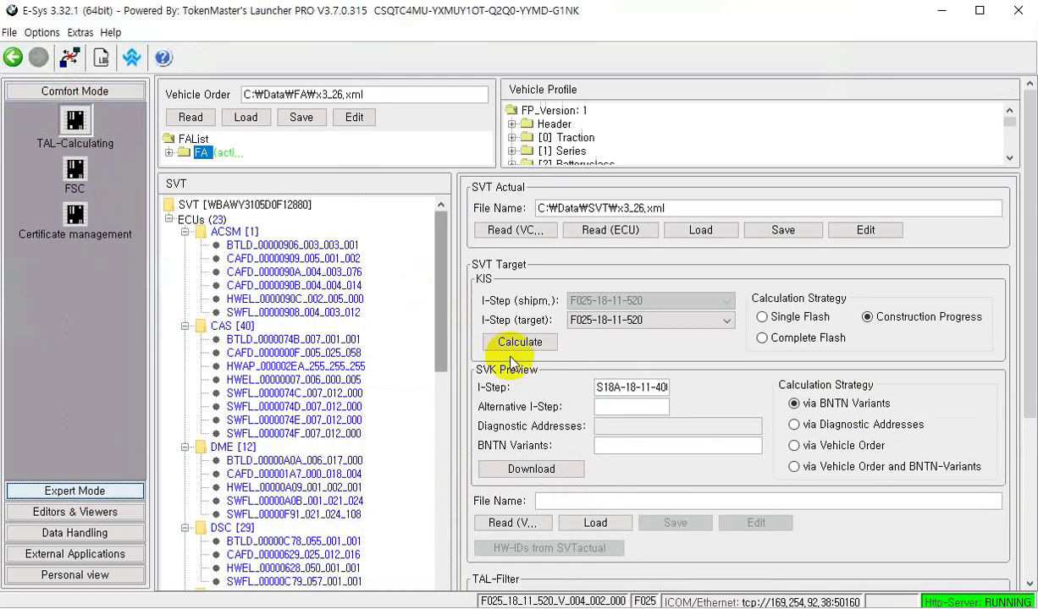
pyautogui.click(695, 320)
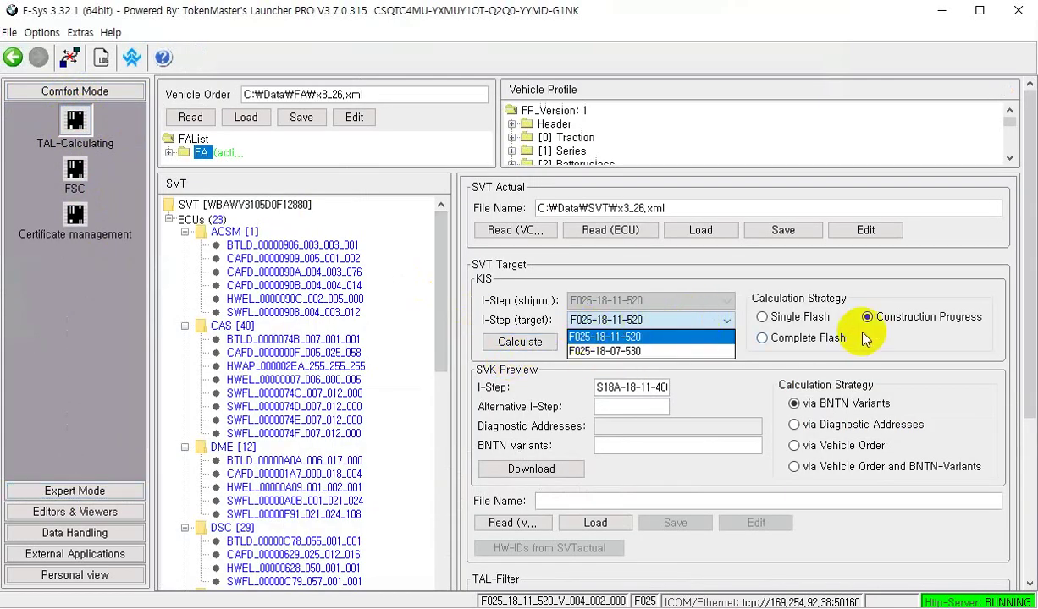
pyautogui.click(810, 340)
pyautogui.click(764, 338)
pyautogui.click(726, 302)
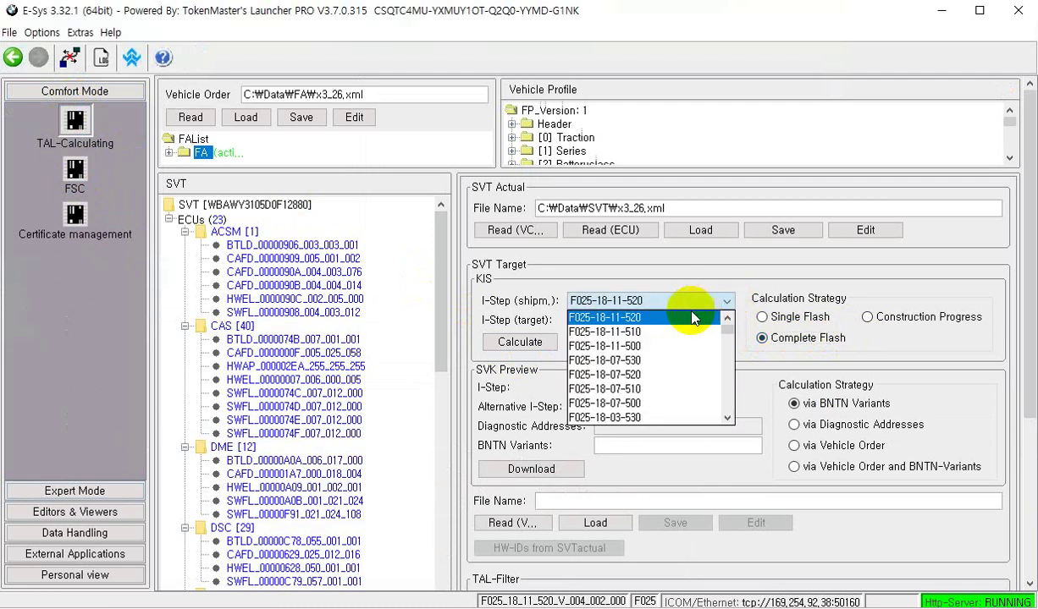
pyautogui.scroll(-10, 689, 383)
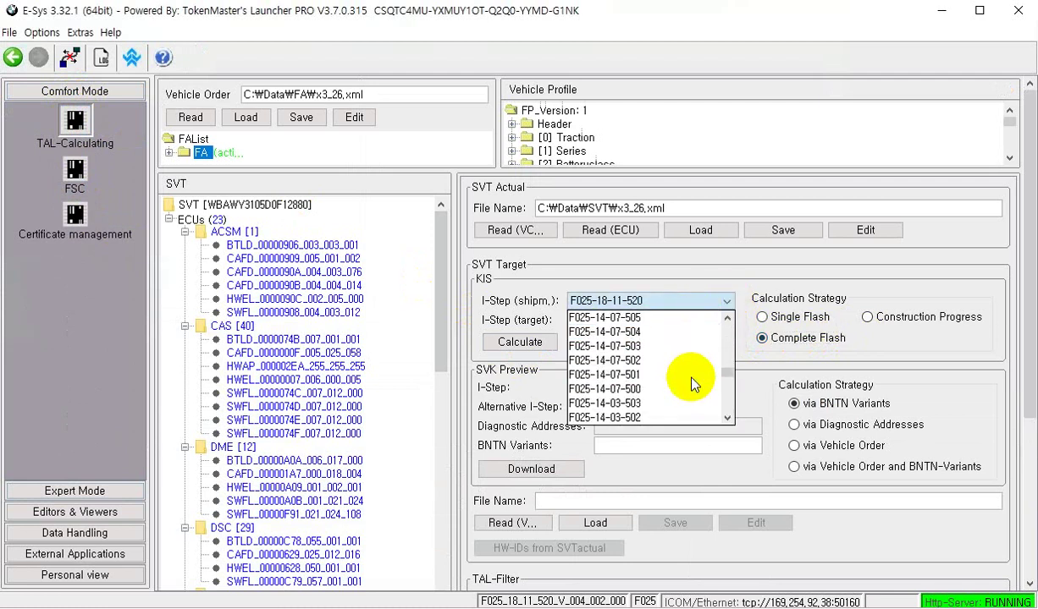
pyautogui.scroll(-5, 692, 383)
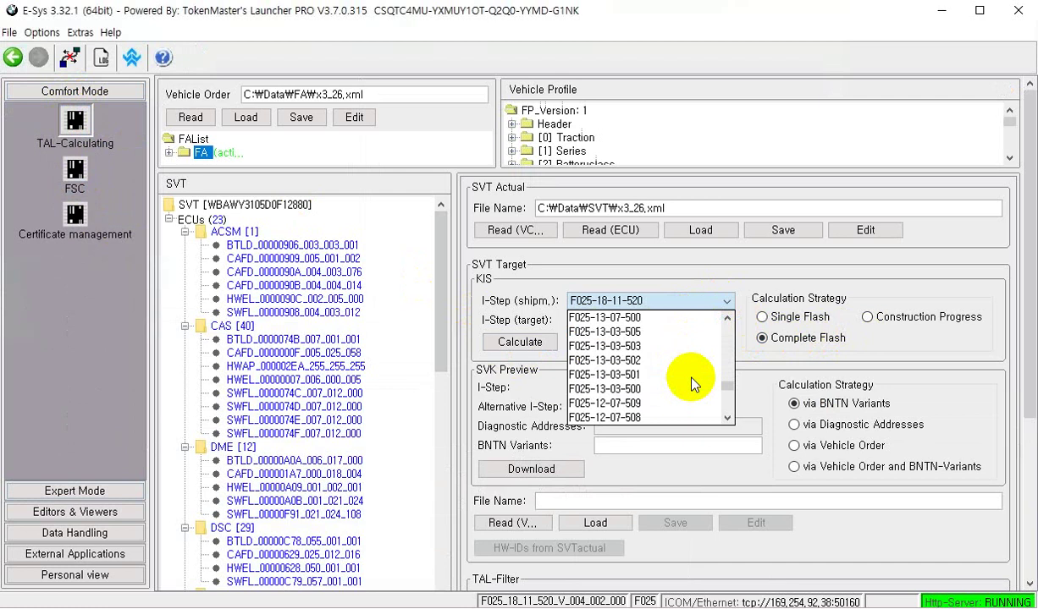
pyautogui.click(685, 361)
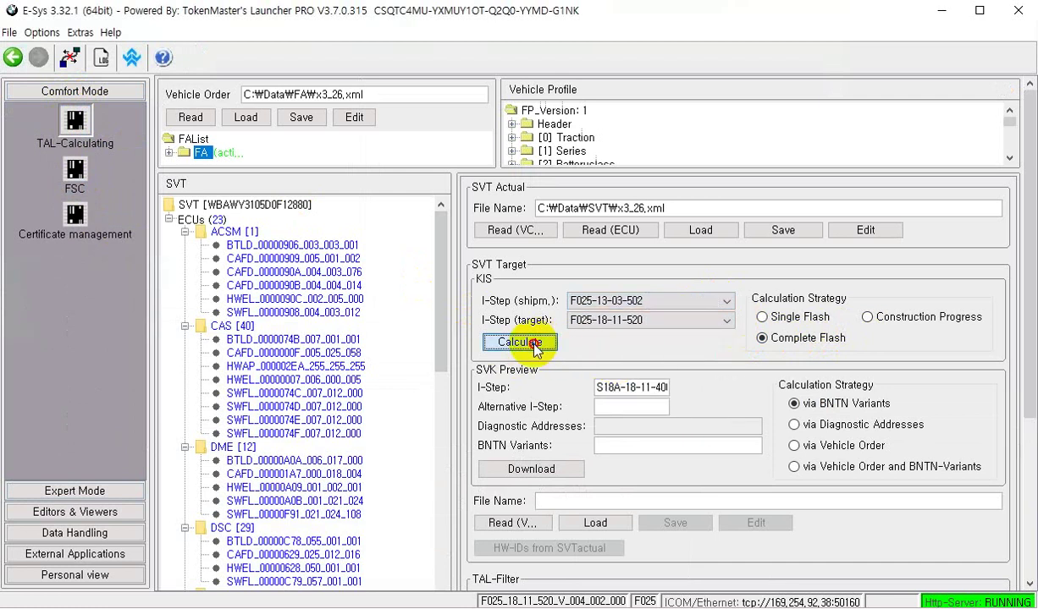
pyautogui.click(716, 327)
pyautogui.click(715, 326)
pyautogui.click(713, 325)
pyautogui.click(703, 351)
pyautogui.click(527, 344)
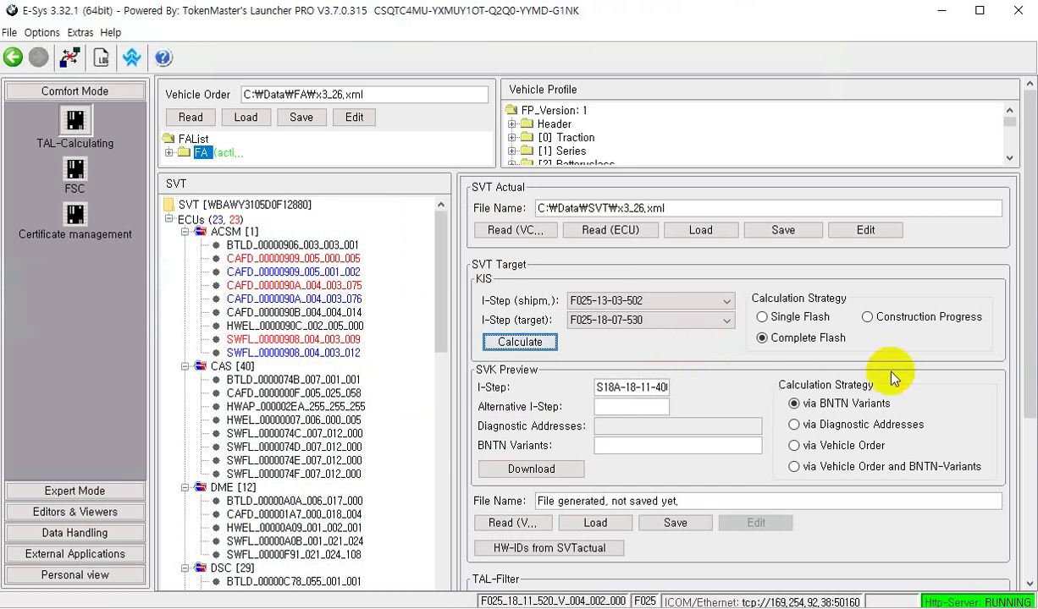
# - Calculate the TAL from the actual and target SVT and save it as x3_26_Cal
pyautogui.click(1027, 375)
pyautogui.moveTo(1028, 375); pyautogui.dragTo(1001, 512)
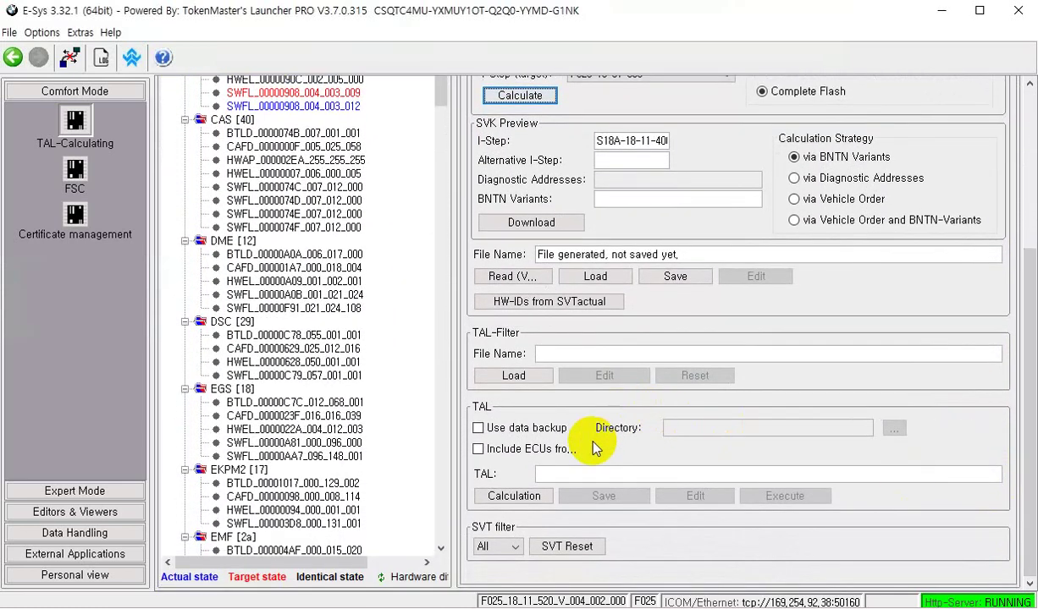
pyautogui.click(516, 498)
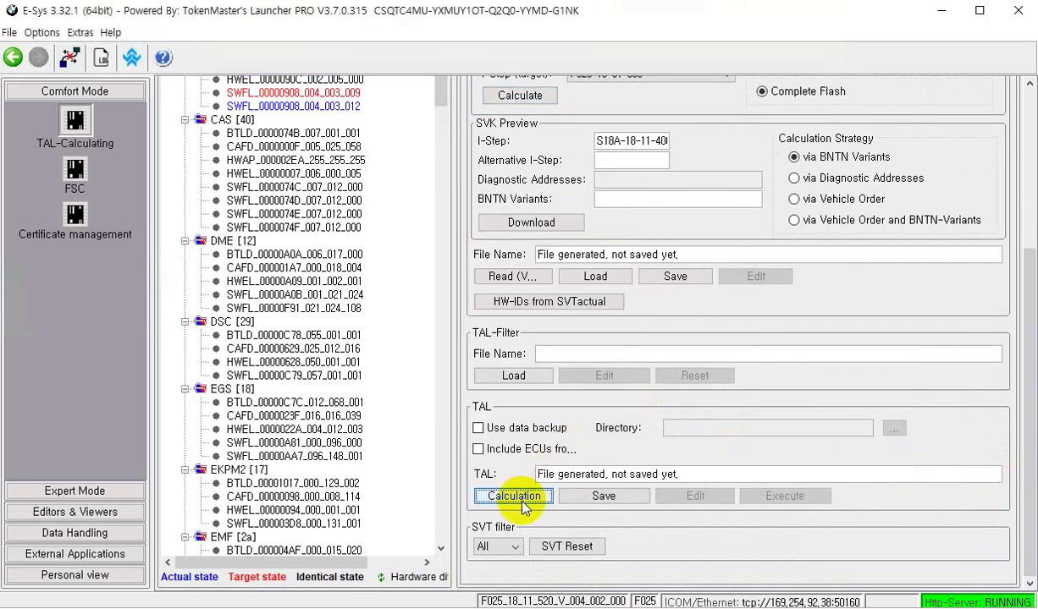
pyautogui.click(604, 497)
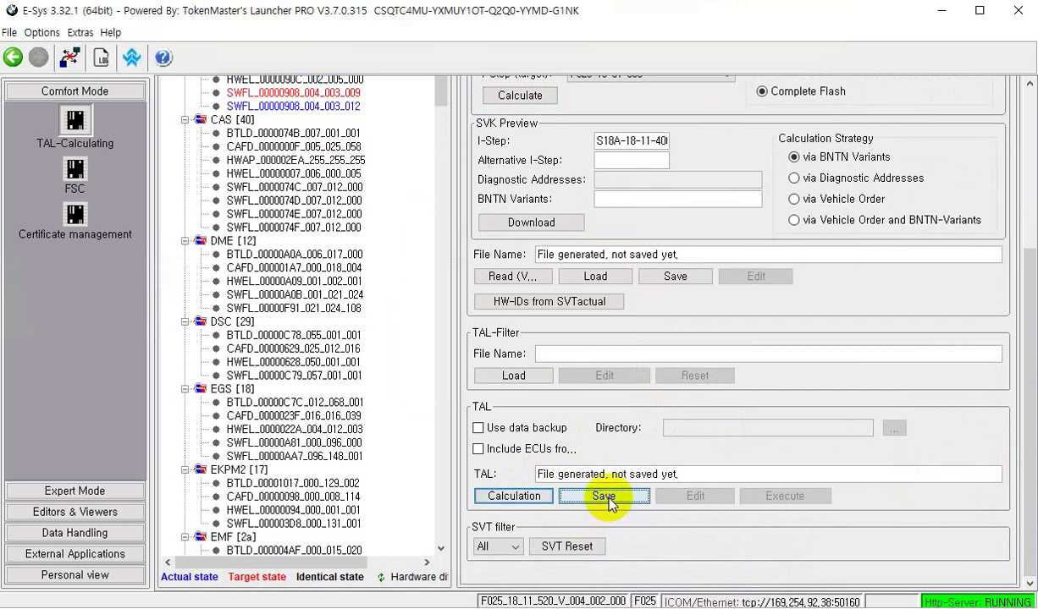
pyautogui.write('x3_26')
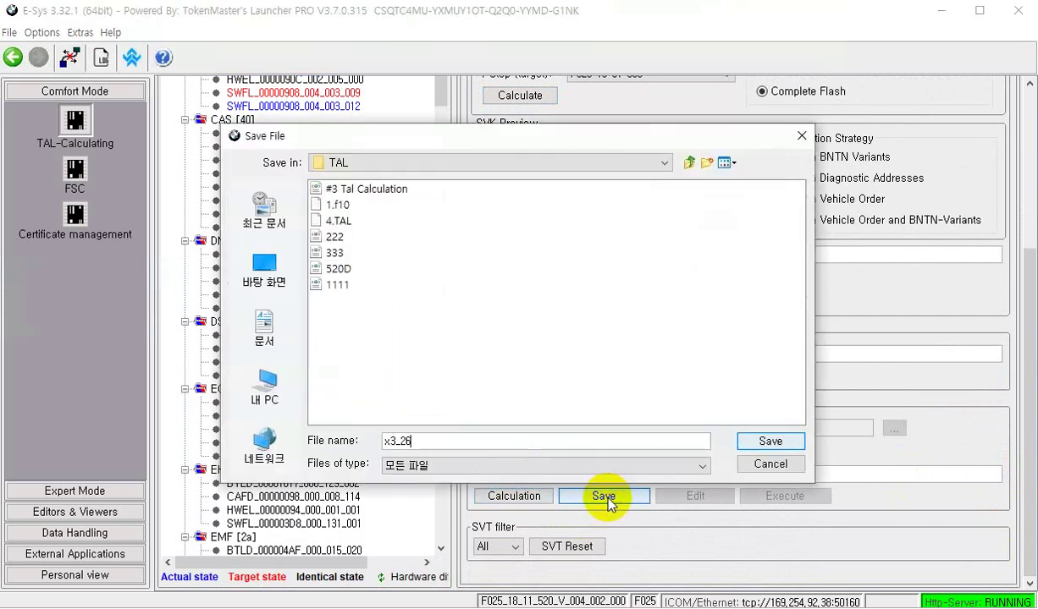
pyautogui.write('_Cal')
pyautogui.press('Return')
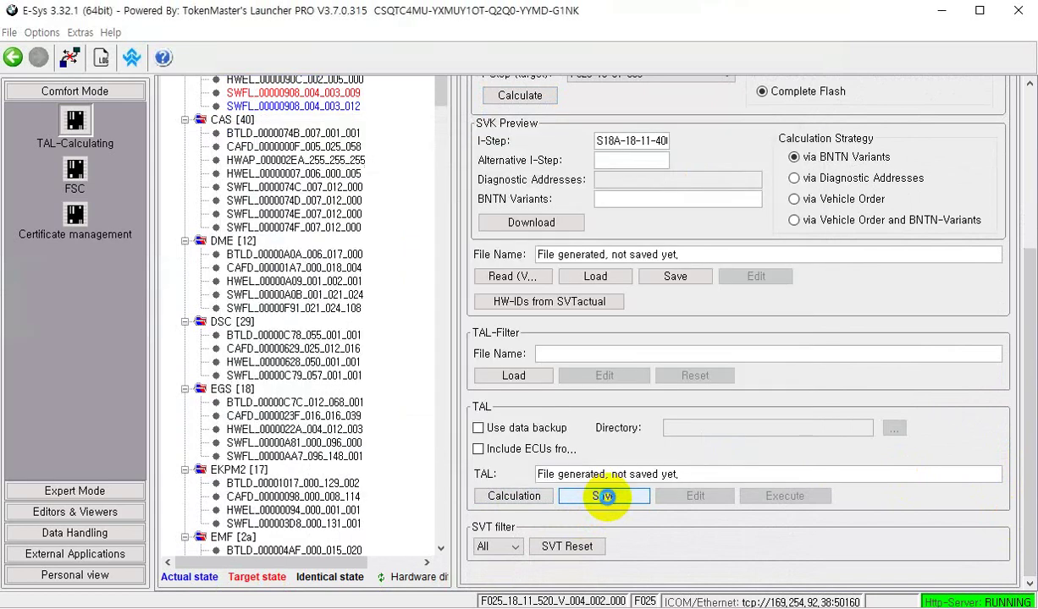
# - Execute the saved TAL for ACSM 01 only, excluding all HU_NBT 63 and KOMBI 60 operations
pyautogui.click(784, 496)
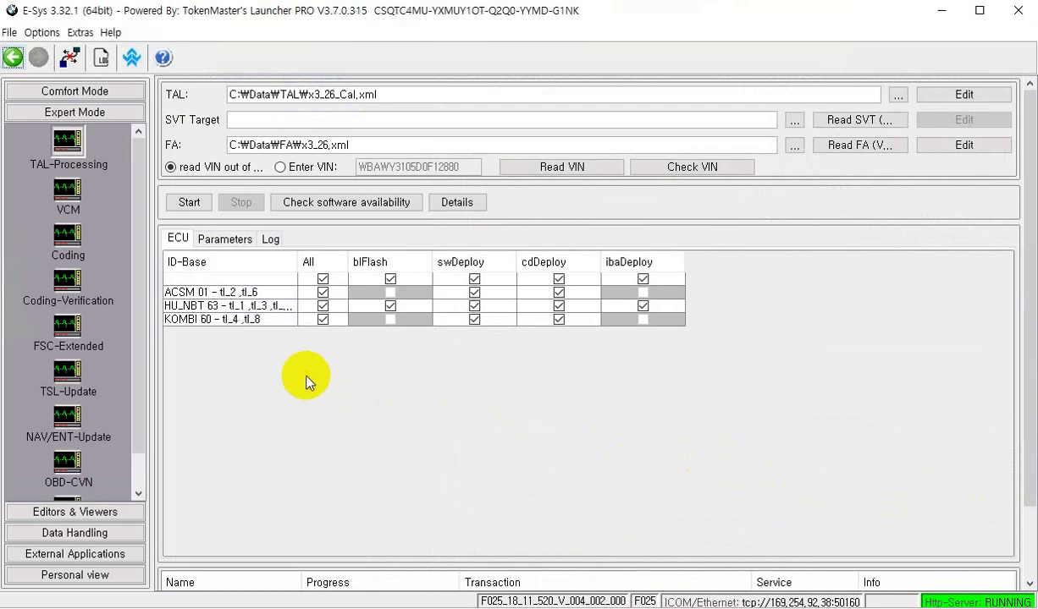
pyautogui.click(323, 305)
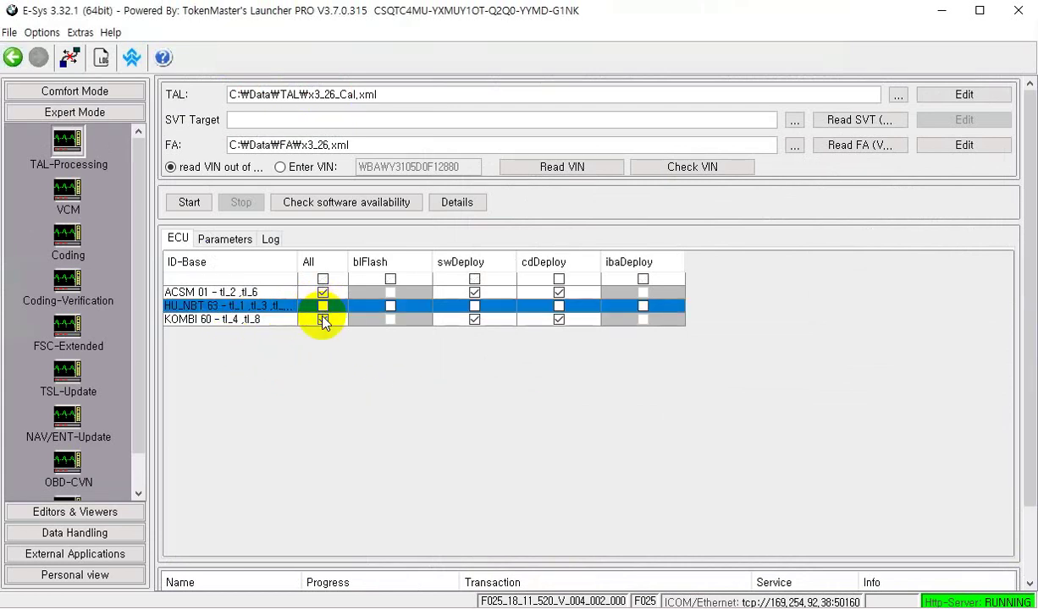
pyautogui.click(322, 319)
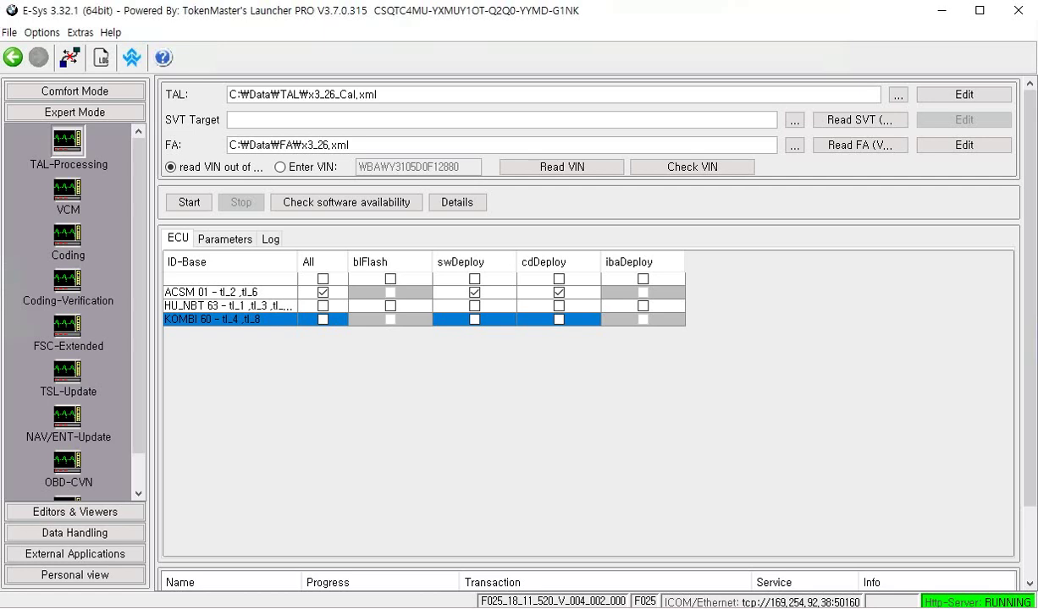
pyautogui.click(189, 203)
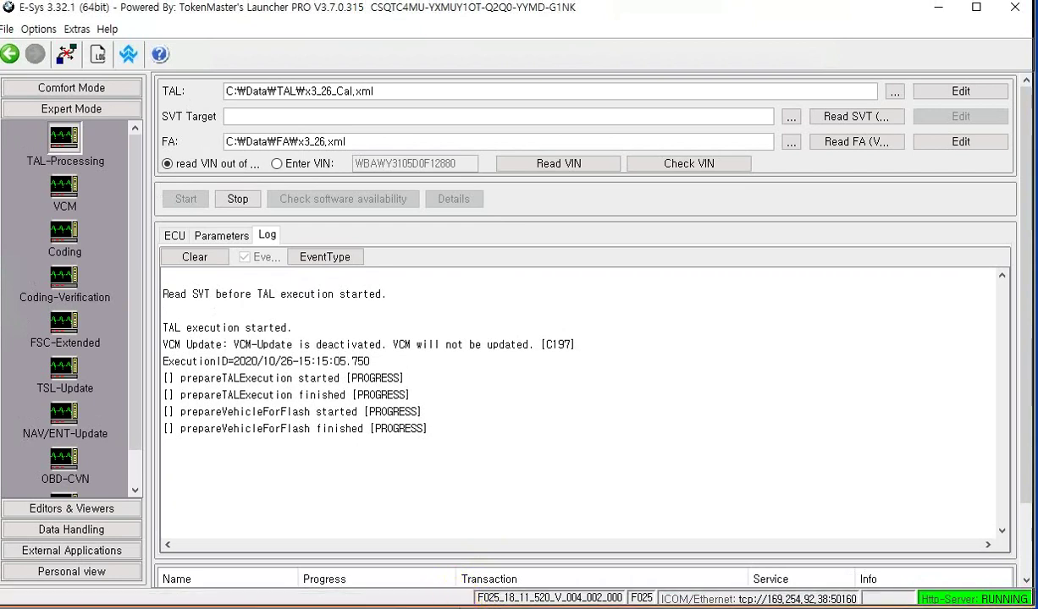
# - Adjust the log and transaction areas so the ACSM flashing log, transaction list and overall progress can be monitored together
pyautogui.moveTo(458, 579); pyautogui.dragTo(451, 604)
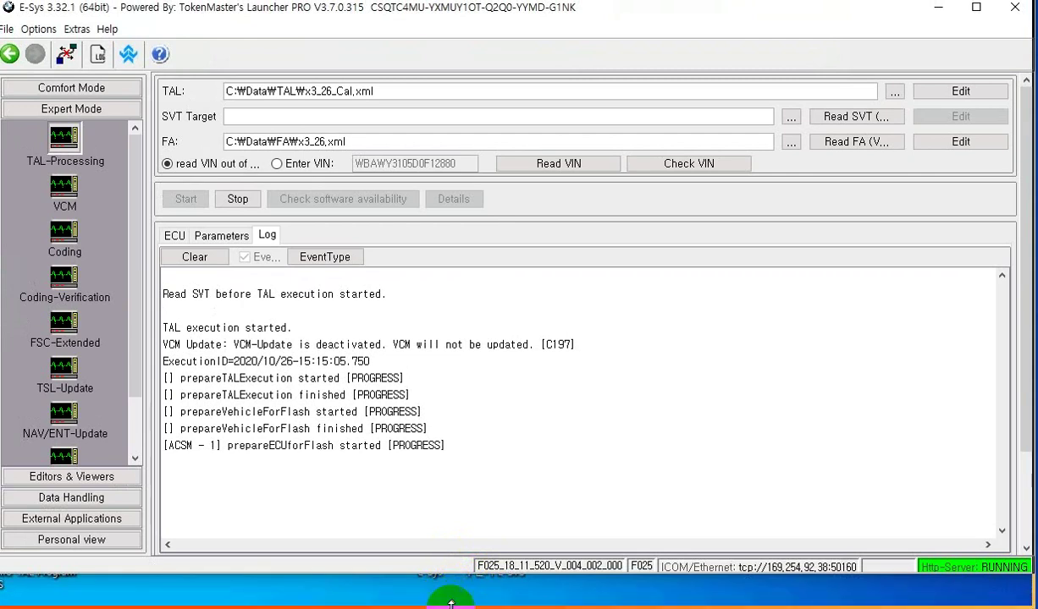
pyautogui.moveTo(453, 561); pyautogui.dragTo(464, 449)
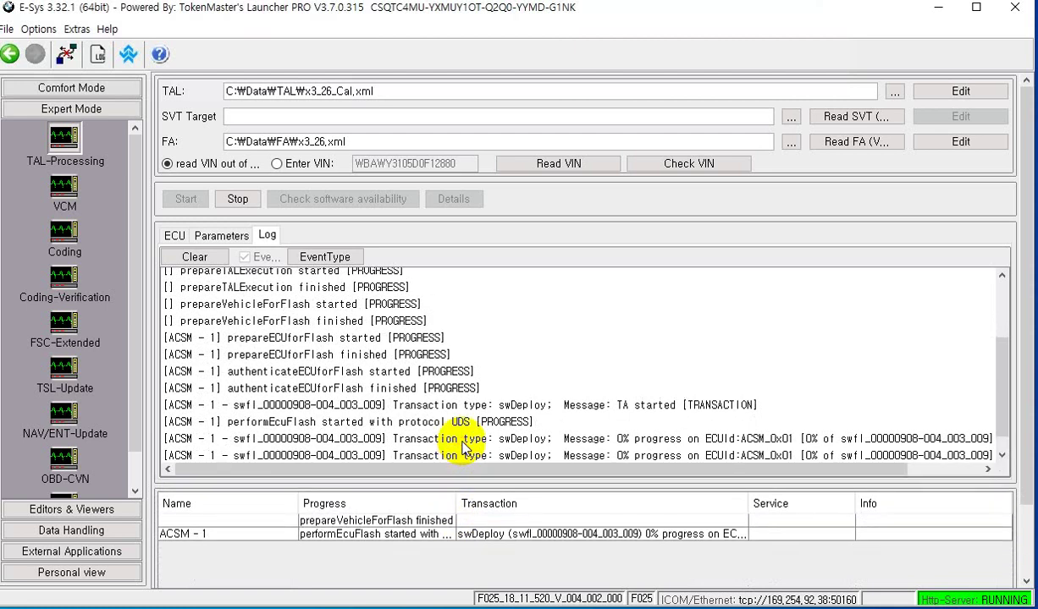
pyautogui.moveTo(1026, 452); pyautogui.dragTo(1021, 551)
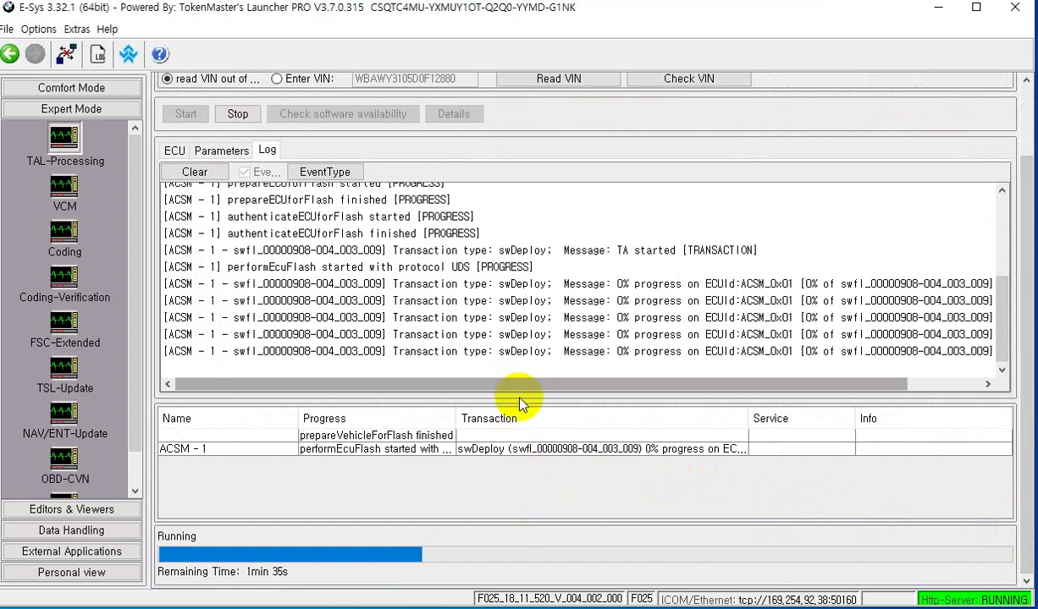
pyautogui.moveTo(528, 399); pyautogui.dragTo(529, 424)
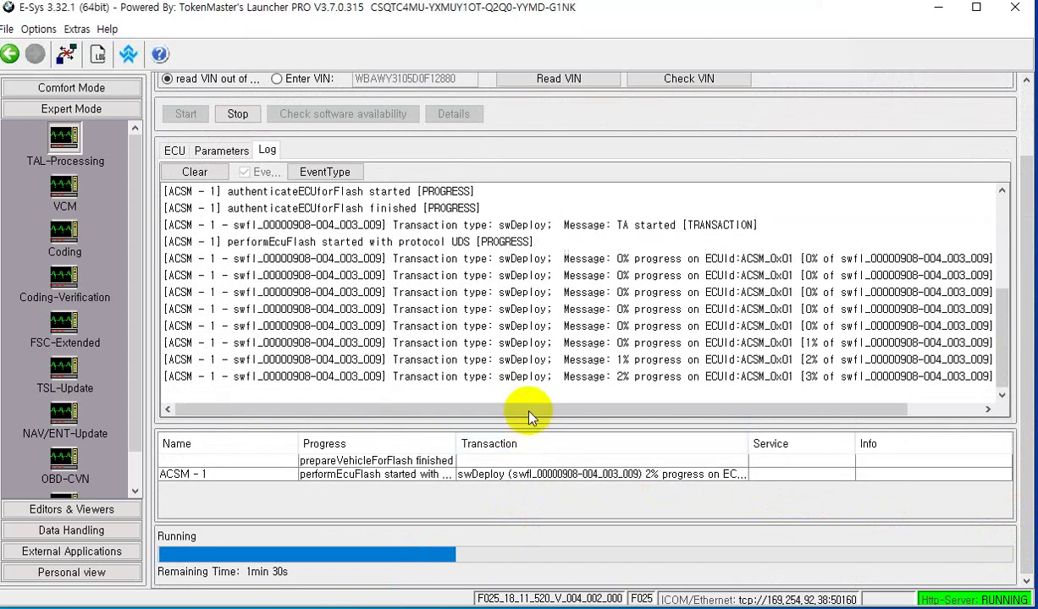
pyautogui.moveTo(532, 428); pyautogui.dragTo(535, 437)
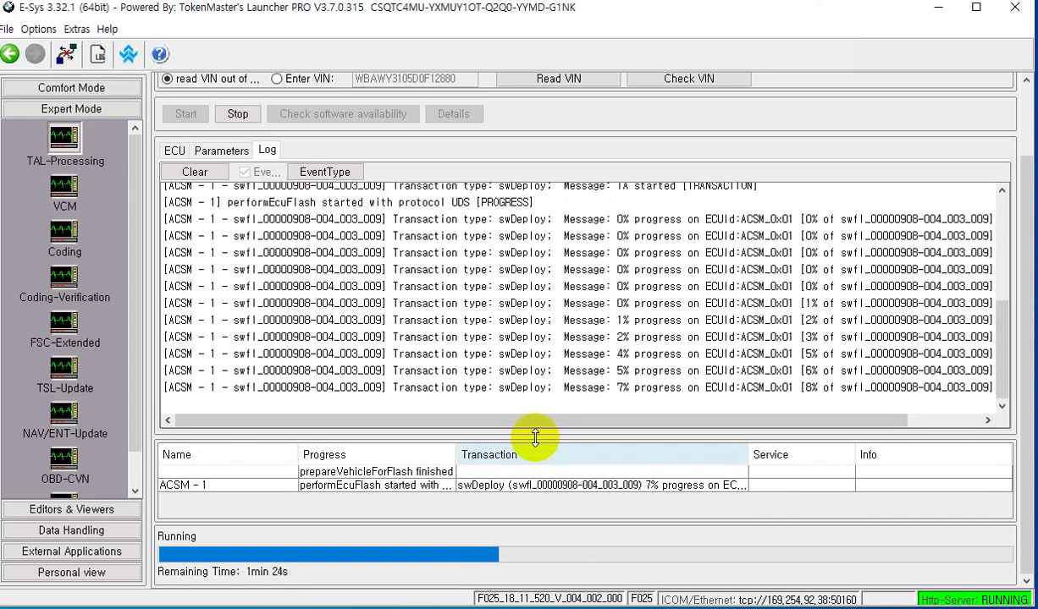
pyautogui.moveTo(535, 438); pyautogui.dragTo(538, 462)
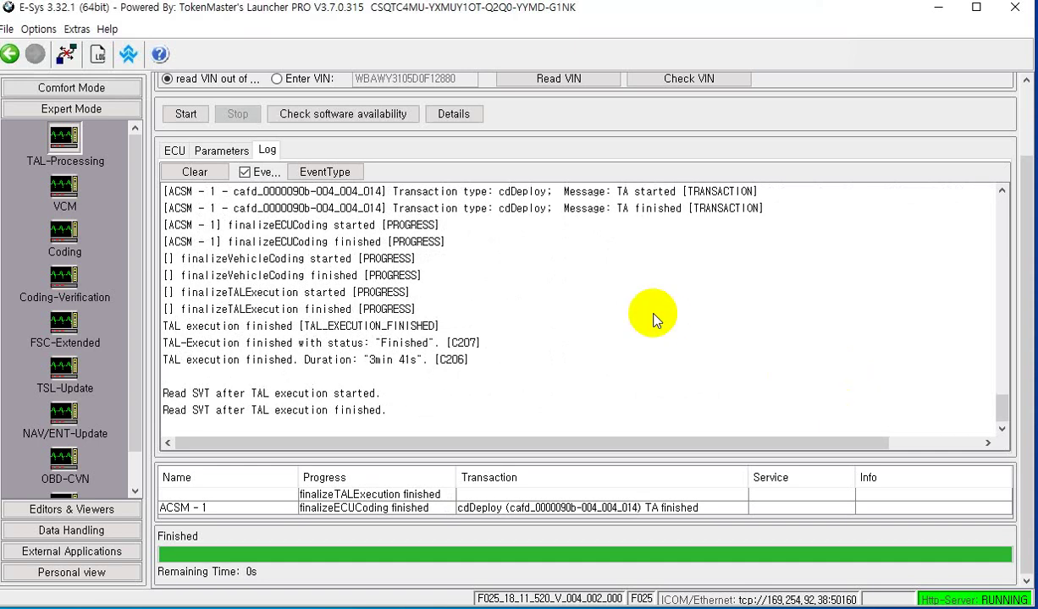
# - Launch the Transmitter from the external applications
pyautogui.click(76, 550)
pyautogui.click(56, 203)
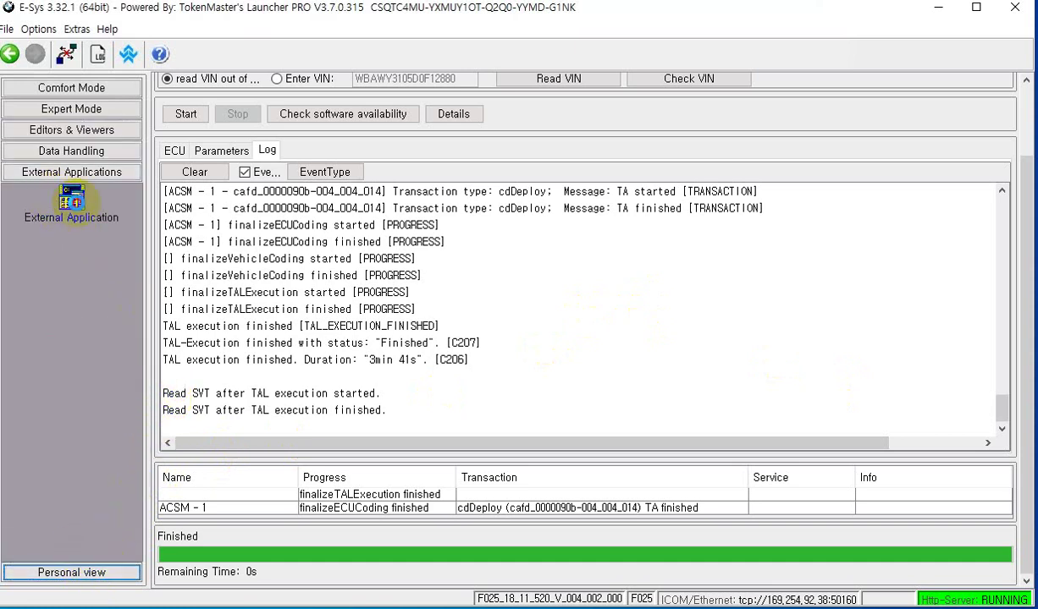
pyautogui.click(271, 127)
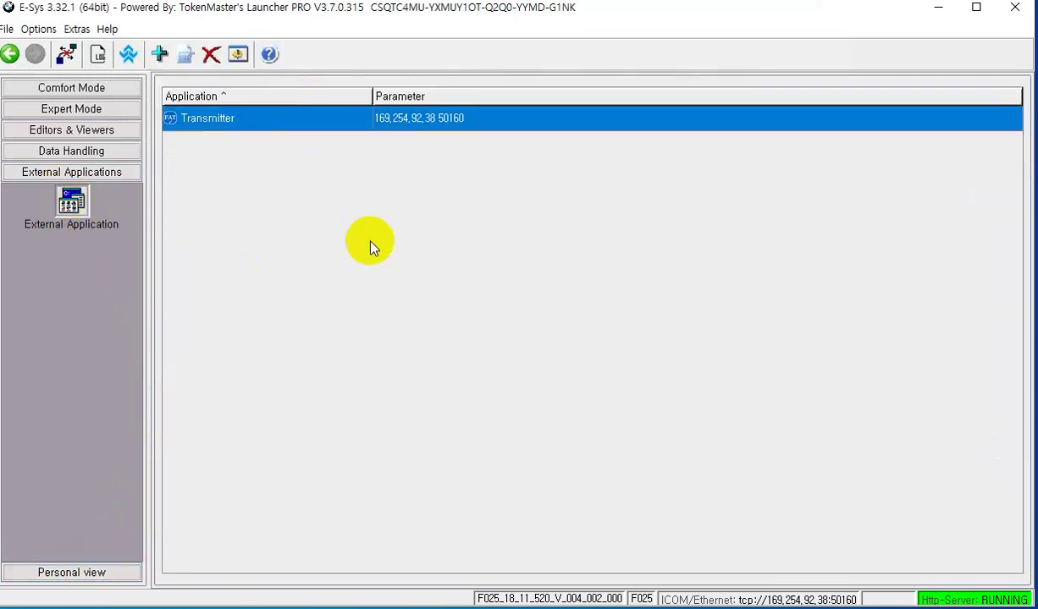
# - Connect the Transmitter to the vehicle and send the Clear DTC request (14 FF FF FF) to diagnostic address DF
pyautogui.scroll(-10, 354, 277)
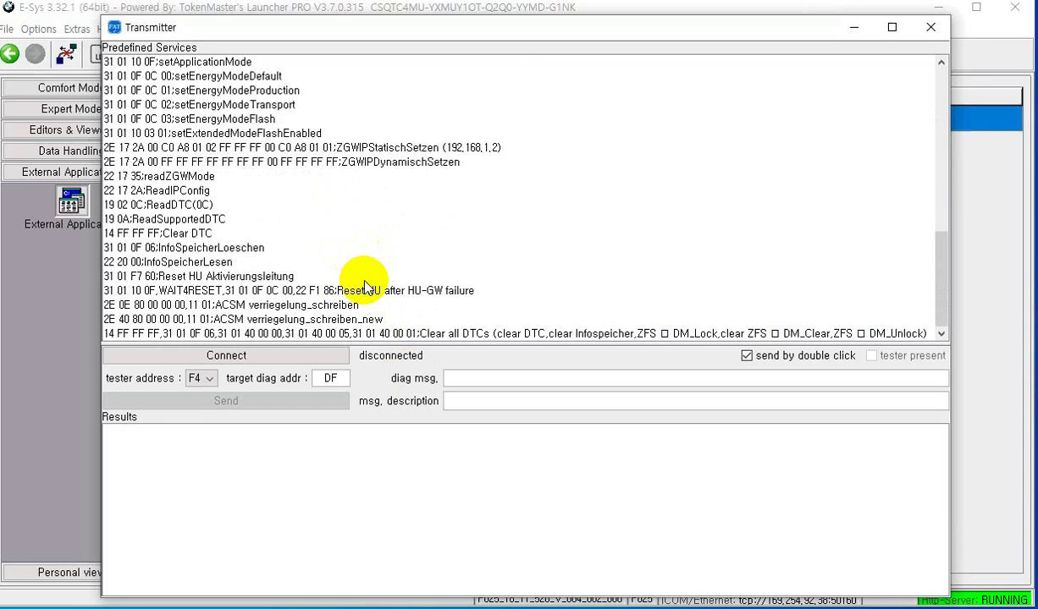
pyautogui.click(359, 276)
pyautogui.click(199, 219)
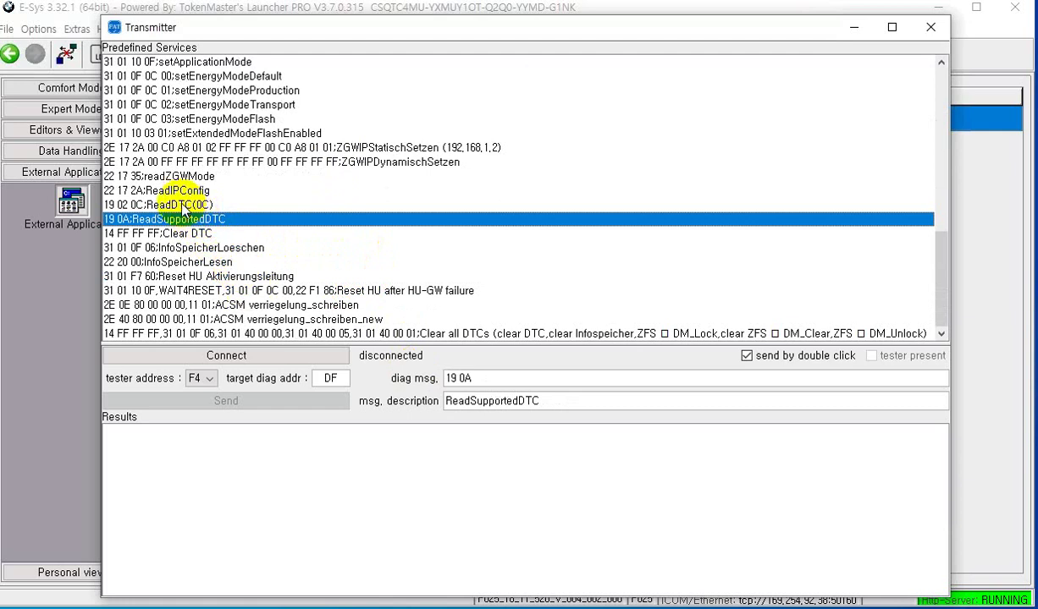
pyautogui.click(181, 234)
pyautogui.click(230, 355)
pyautogui.click(309, 403)
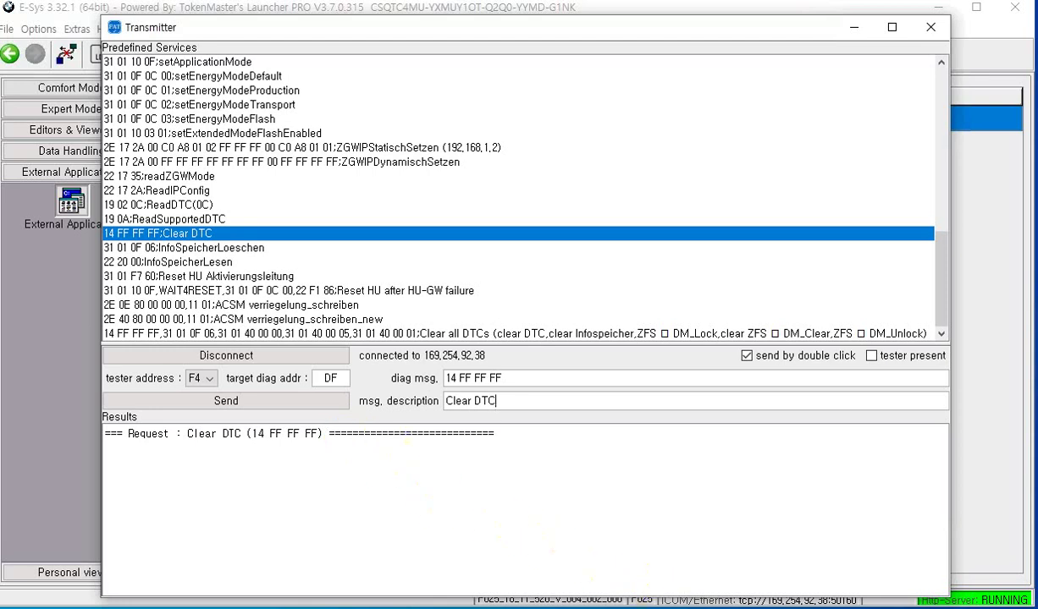
# - Close the Transmitter and return to the Comfort Mode functions
pyautogui.click(931, 26)
pyautogui.click(127, 88)
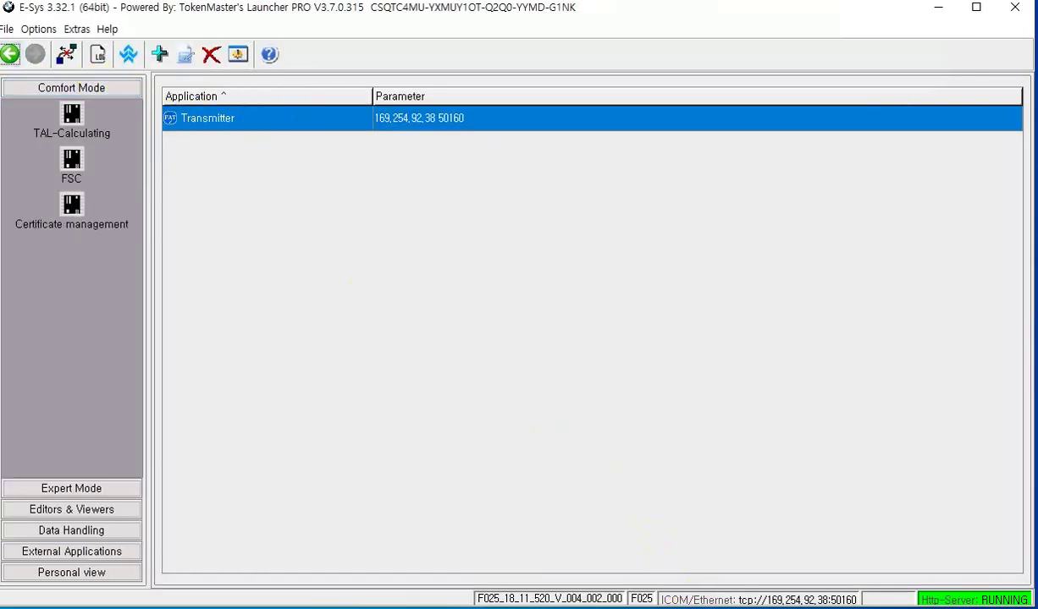